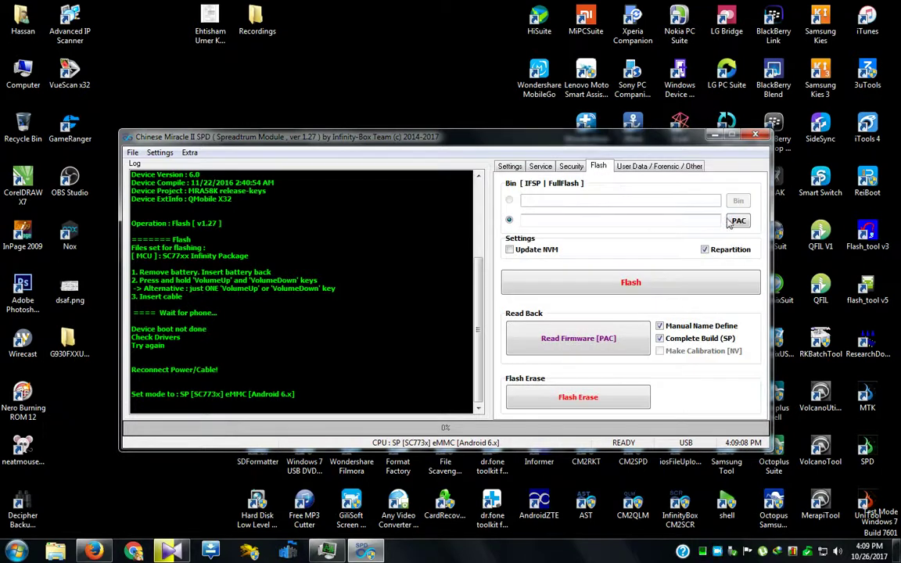
Load the SC77xx_FLASH_CONF.pac.sc firmware package and try to flash the phone with it
double_click(400, 175)
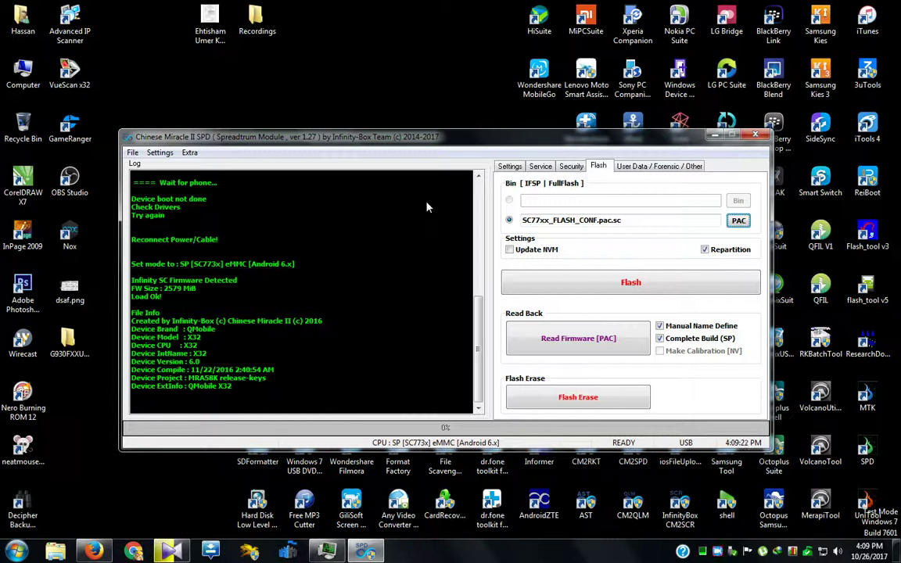
click(647, 285)
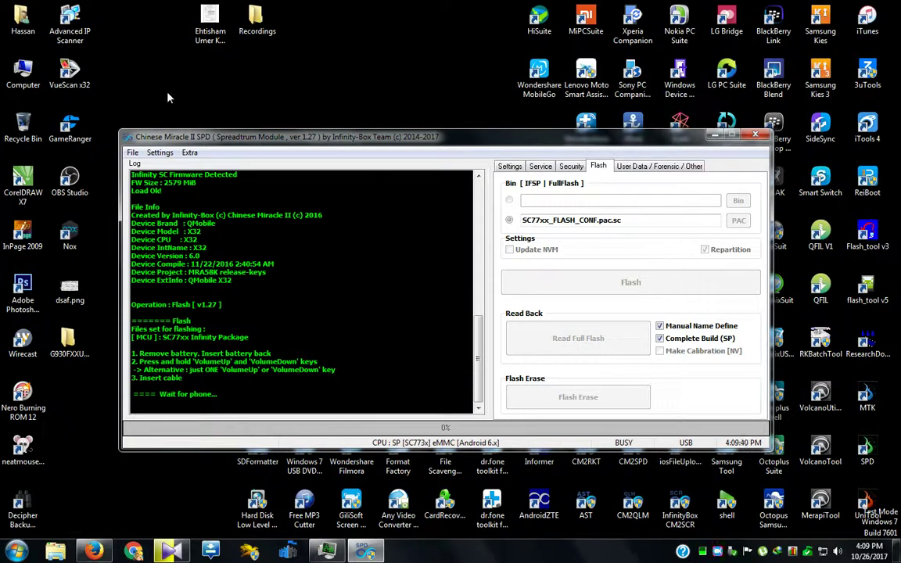
click(160, 153)
mouse_move(195, 167)
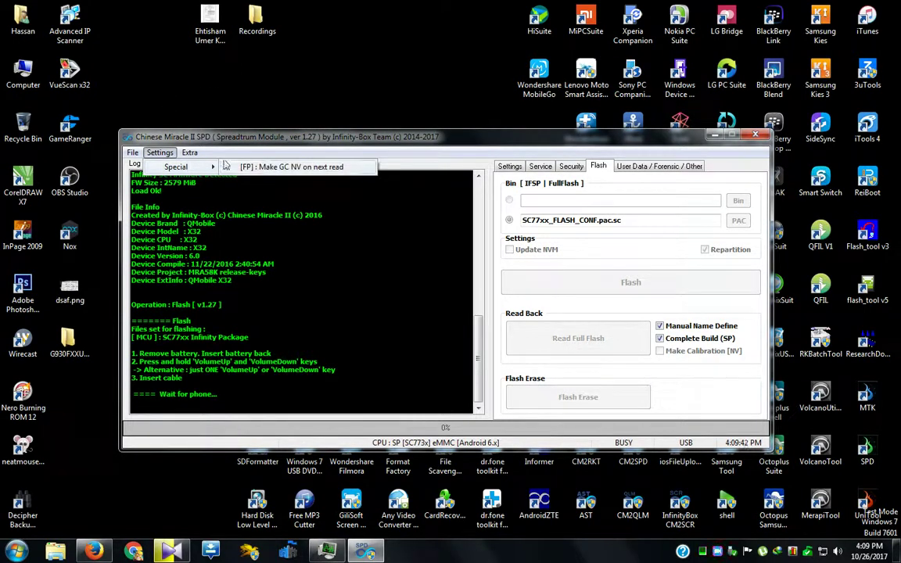
mouse_move(234, 167)
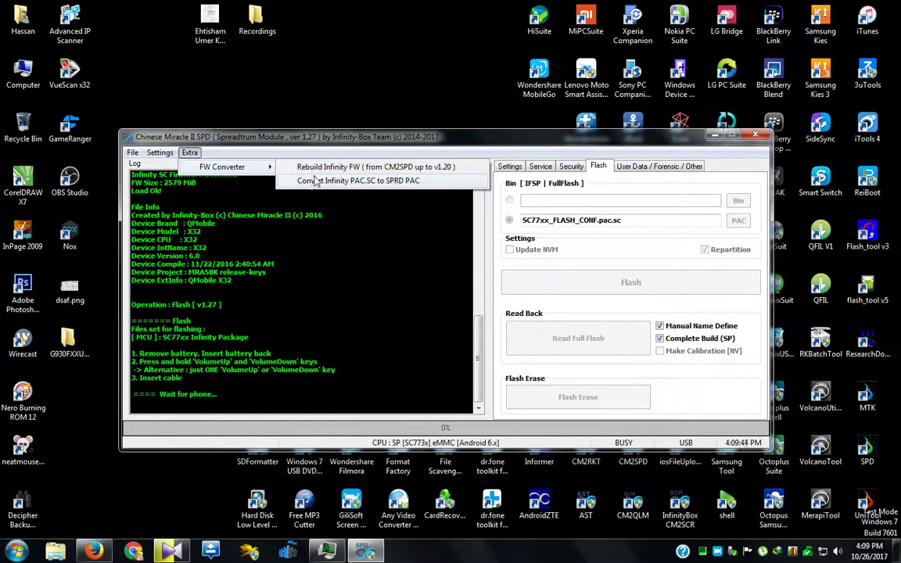
click(315, 180)
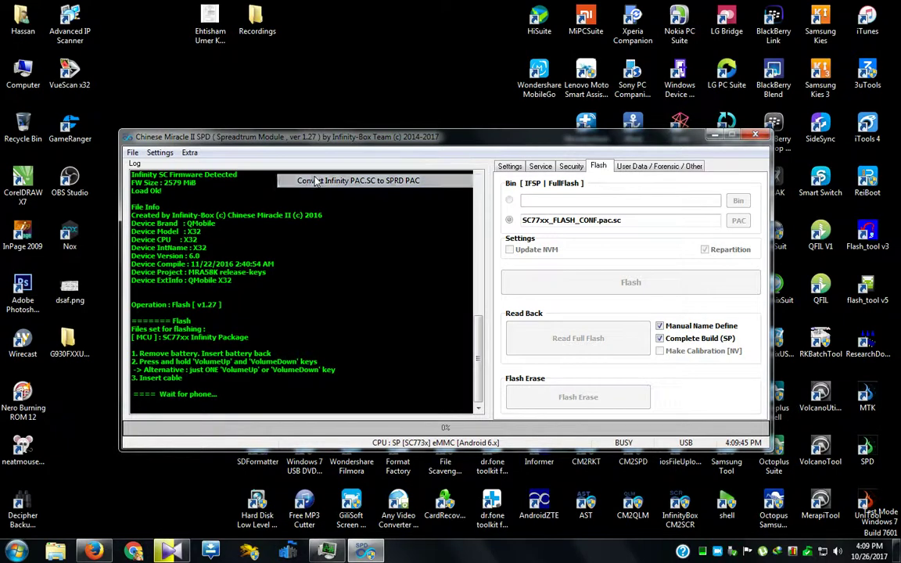
click(189, 153)
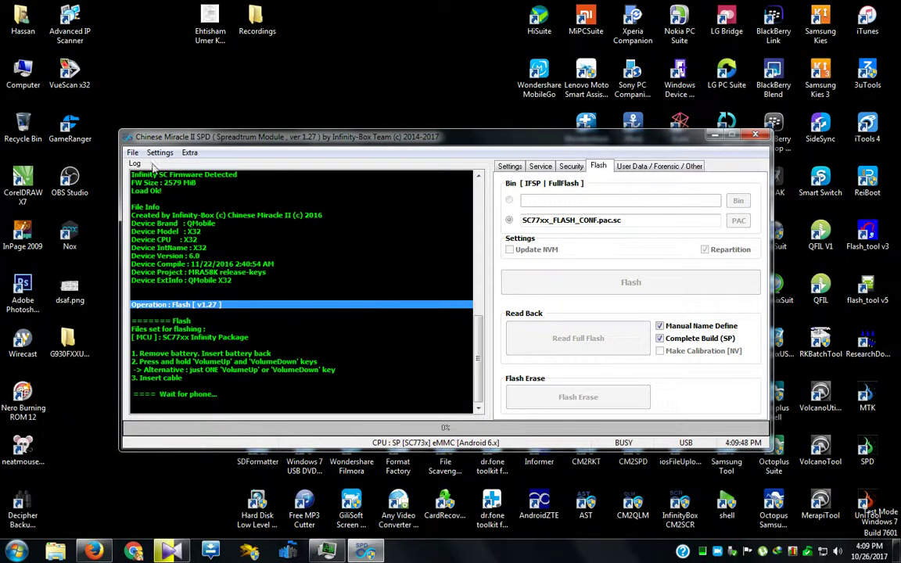
Convert the Infinity PAC.SC firmware to an SPRD PAC with SC7731 logic, saved as X32_X32_6.0_MRA58K_release-keys_QMobile_X32.pac in the firmware folder
click(190, 153)
mouse_move(227, 166)
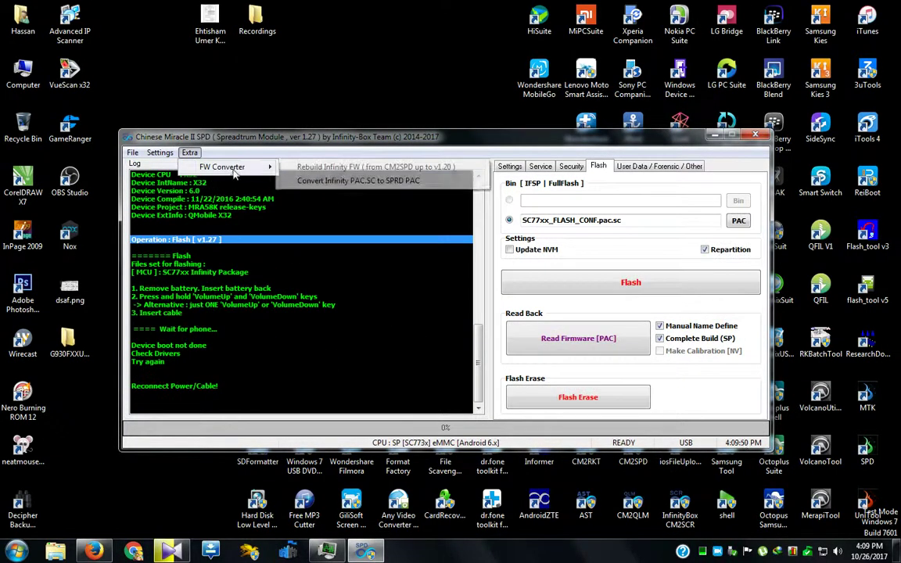
click(316, 181)
double_click(386, 175)
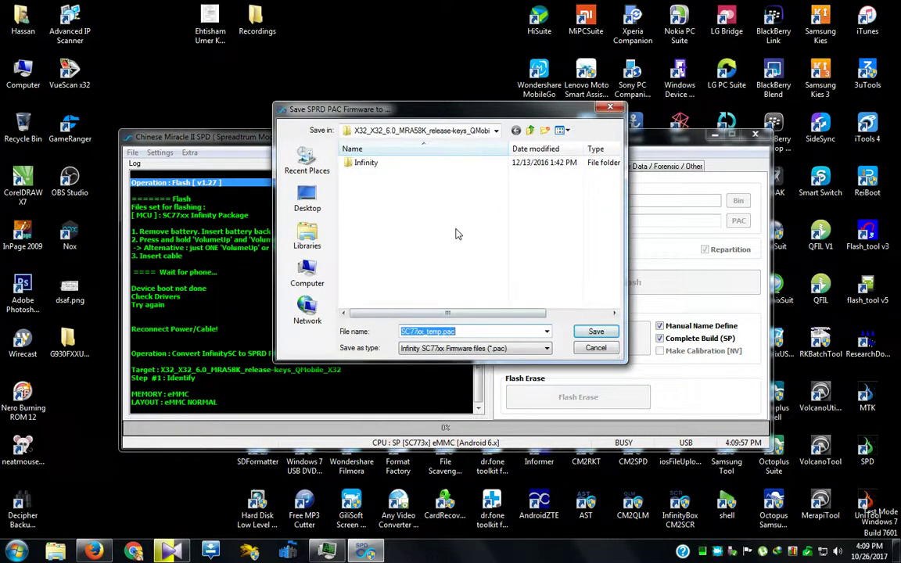
click(609, 335)
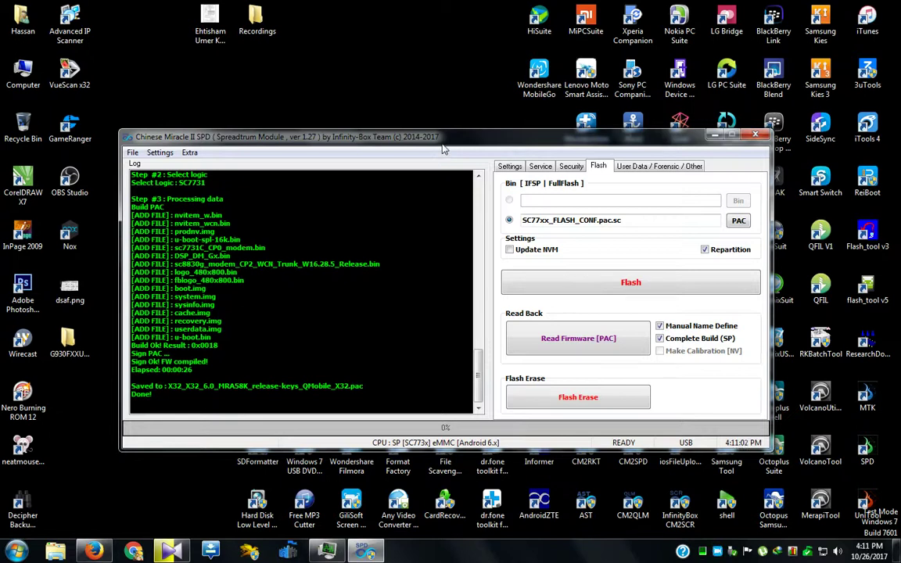
In File Explorer, open the innermost X32_X32_6.0_MRA58K_release-keys_QMobile_X32 folder within Downloads and widen the Name column to fit the file names
key(super+e)
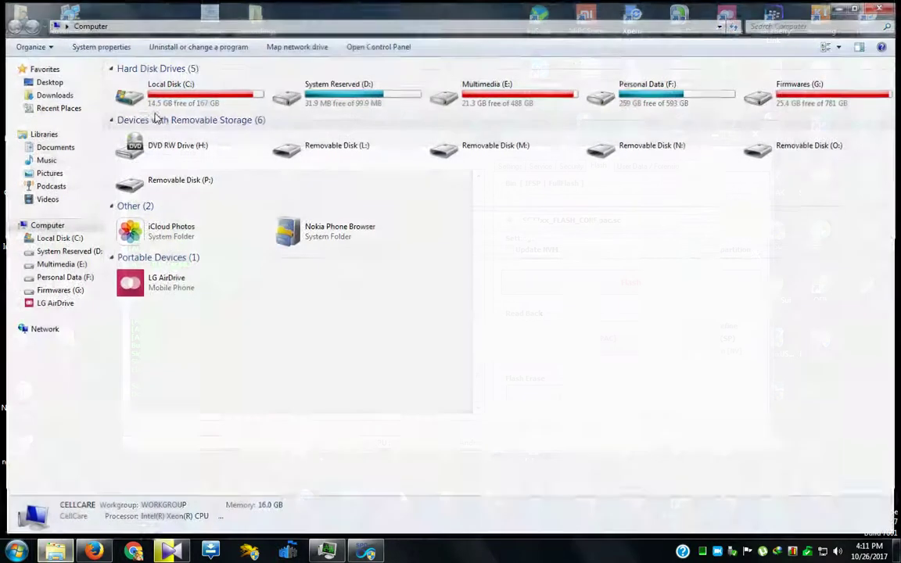
click(69, 95)
double_click(572, 98)
double_click(270, 83)
double_click(245, 83)
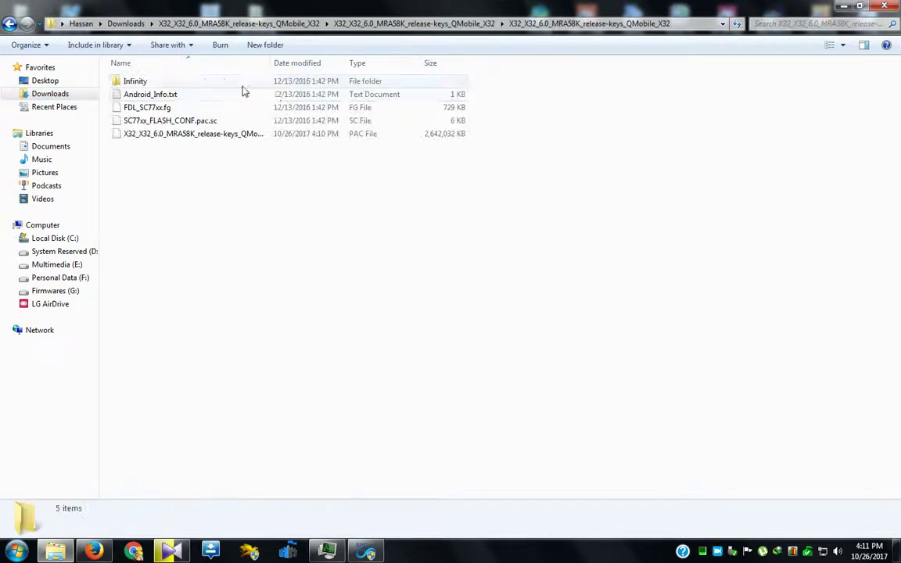
double_click(269, 63)
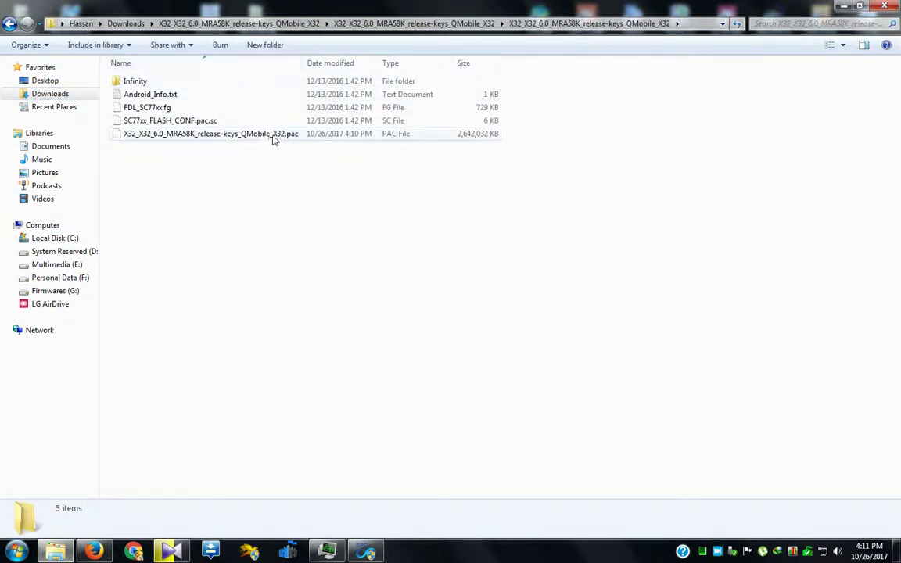
Move the converted .pac file up into the X32_X32_6.0_MRA58K_release-keys_QMobile_X32 folder directly under Downloads and fit the Name column there
click(266, 135)
right_click(234, 133)
click(263, 356)
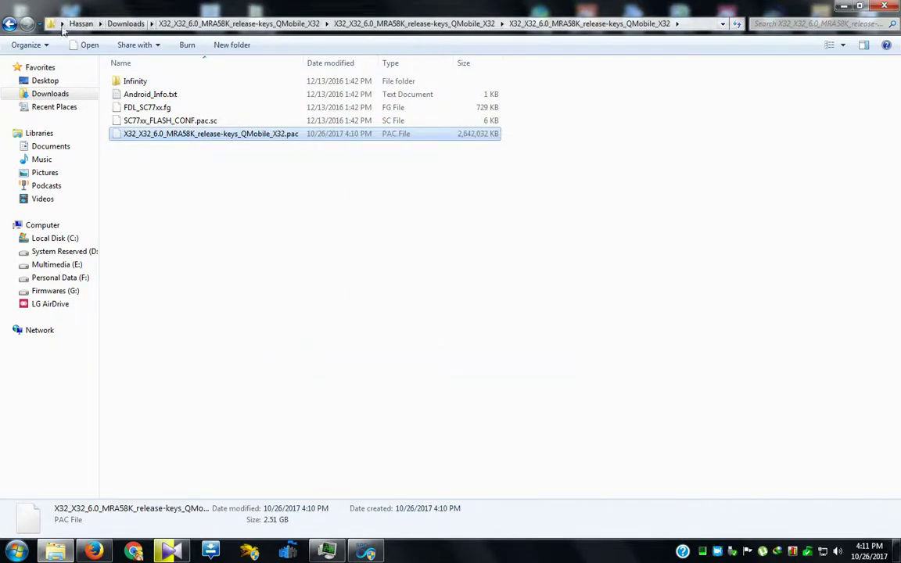
click(125, 23)
right_click(284, 238)
click(581, 98)
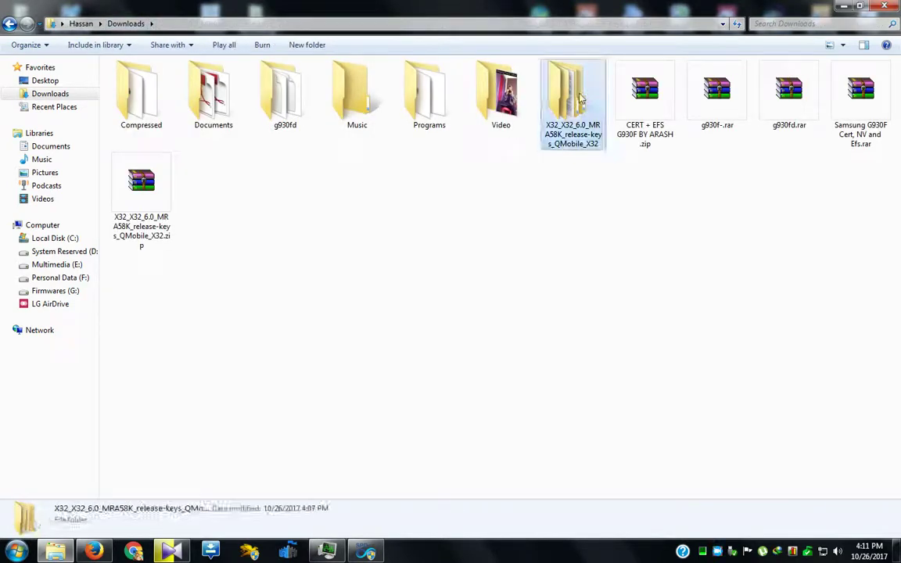
double_click(580, 98)
right_click(237, 149)
click(335, 235)
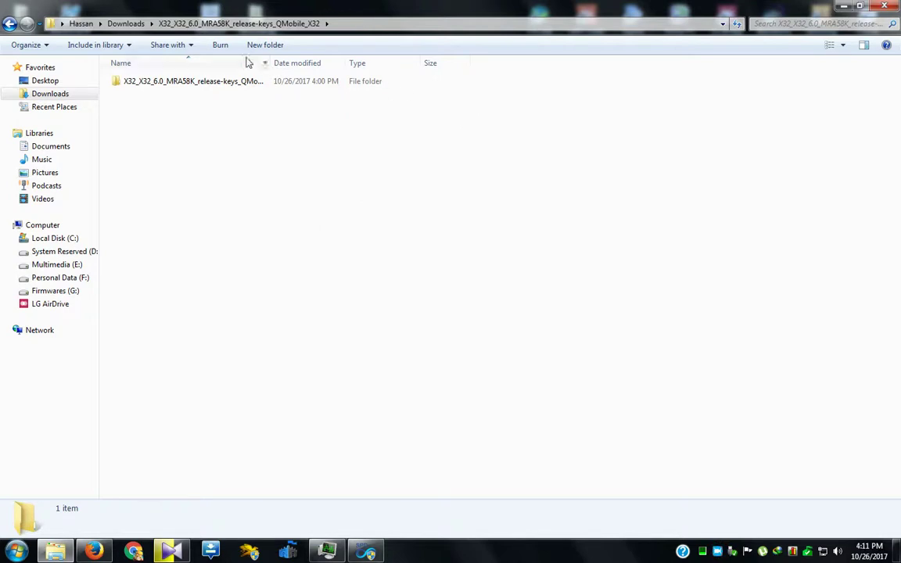
double_click(270, 63)
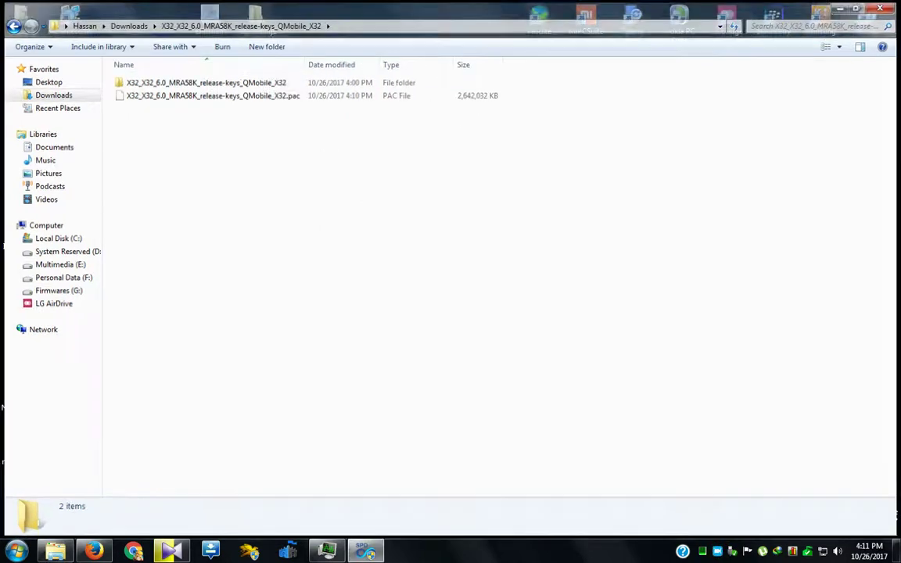
Close File Explorer and exit the Chinese Miracle II SPD tool
key(alt+F4)
key(alt+F4)
click(586, 344)
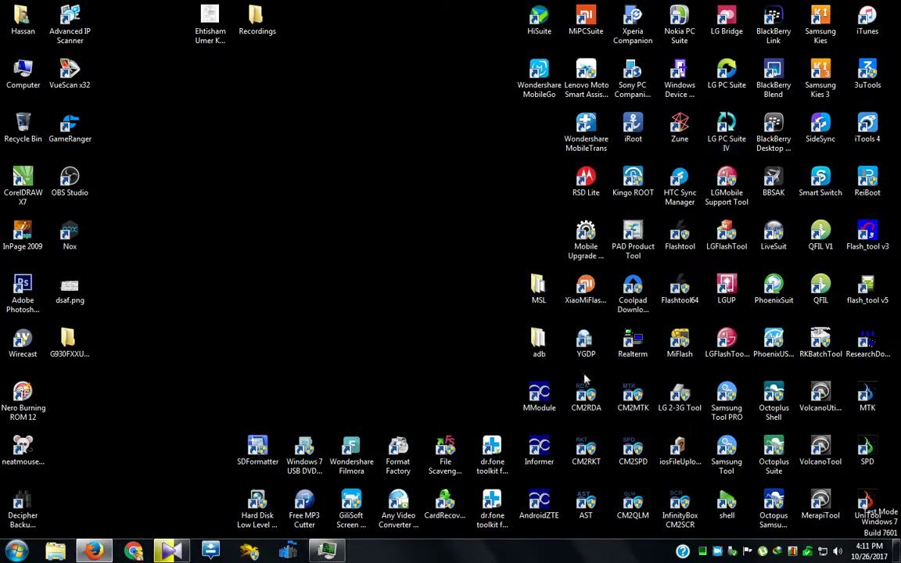
Launch ResearchDownload and load X32_X32_6.0_MRA58K_release-keys_QMobile_X32.pac from its folder in Downloads as the packet file
double_click(868, 344)
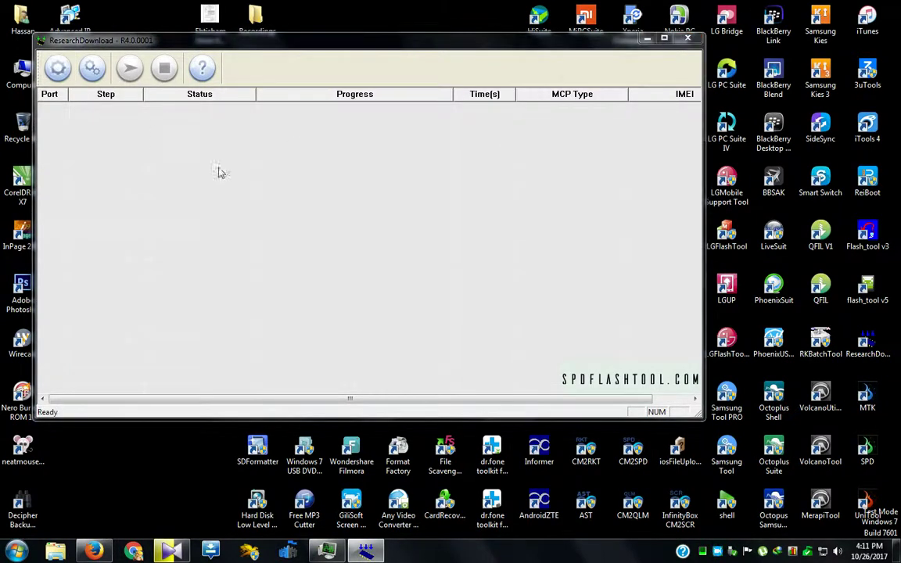
click(216, 166)
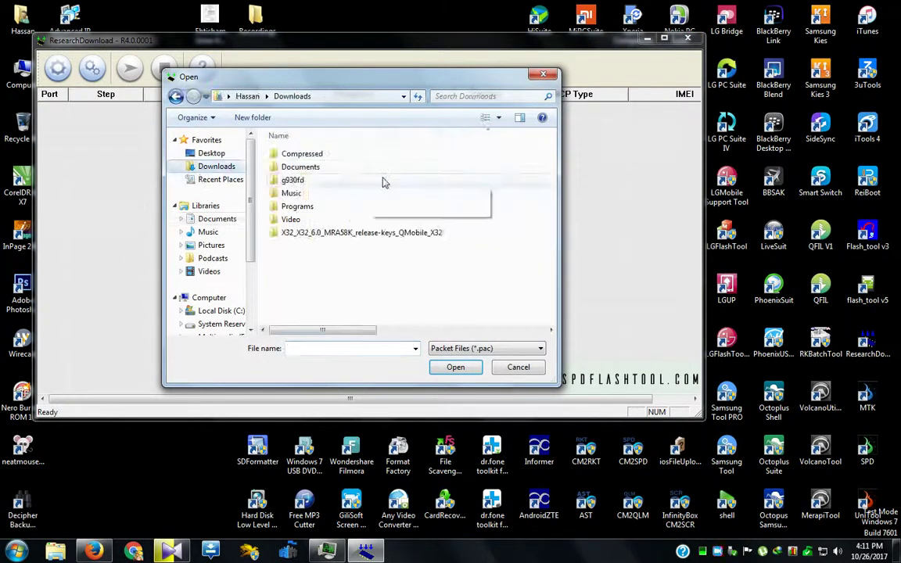
double_click(381, 234)
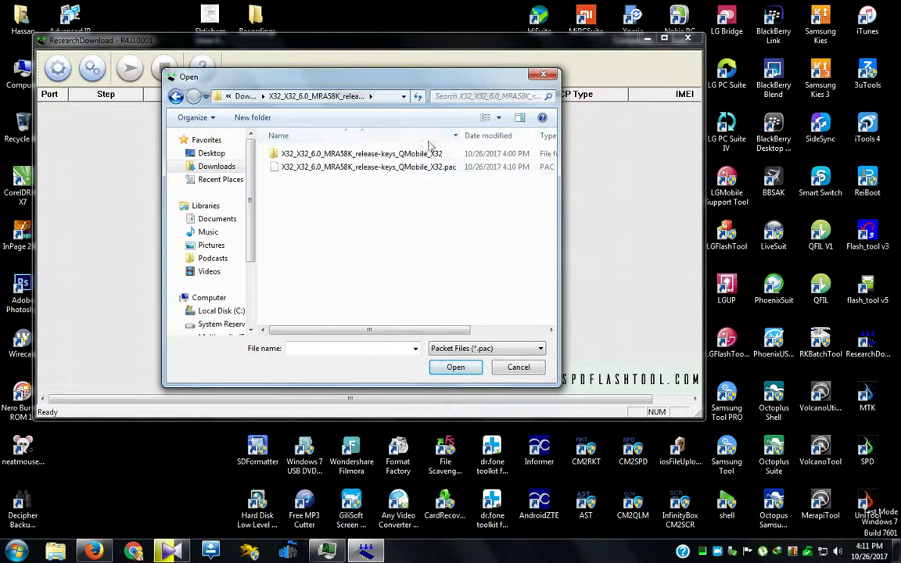
click(367, 167)
click(456, 367)
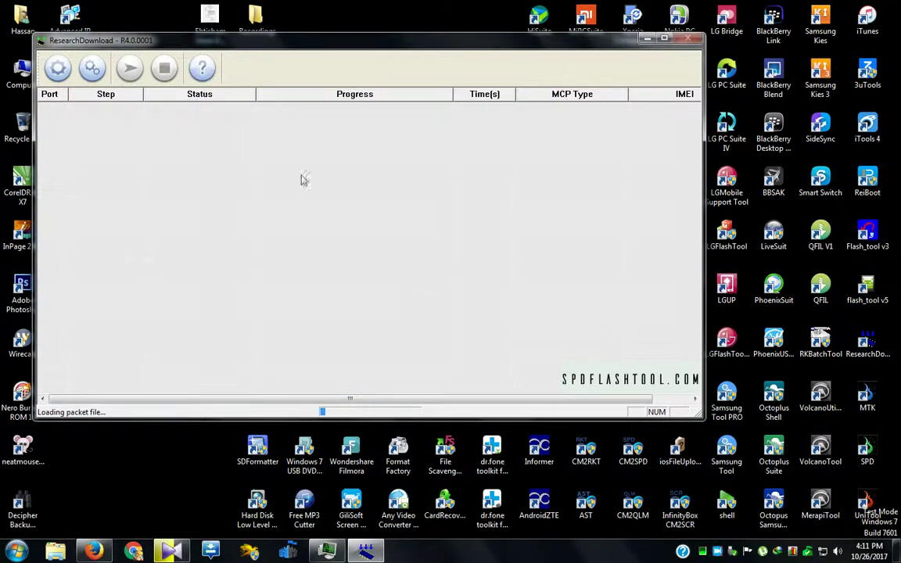
Maximize the ResearchDownload window and start downloading the loaded firmware to the phone
click(664, 38)
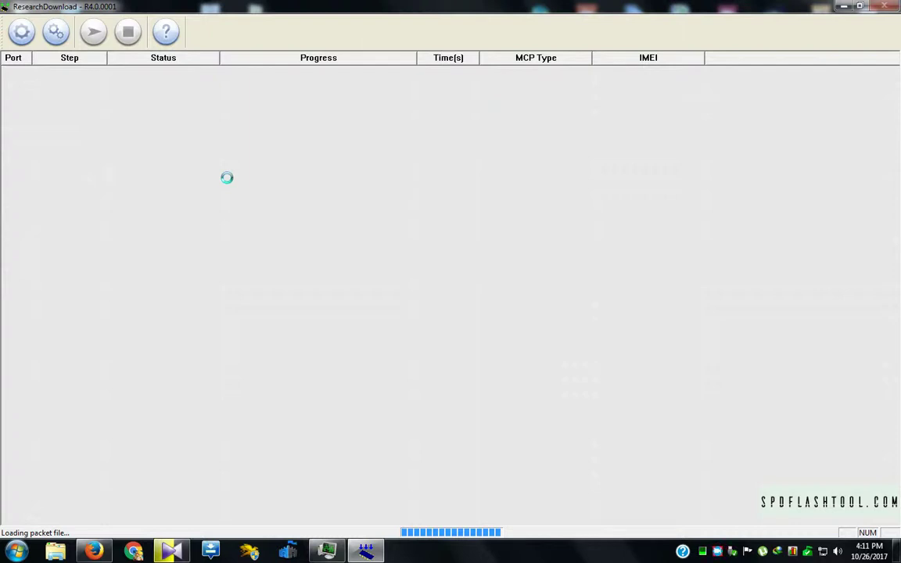
click(95, 32)
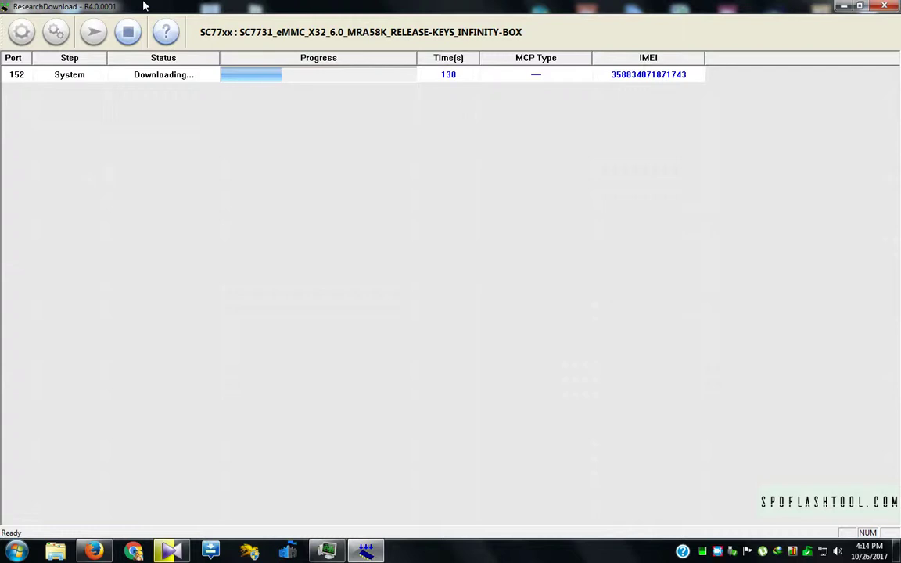
Open the Computer view in File Explorer, check the device driver installation status and close its report
key(super+e)
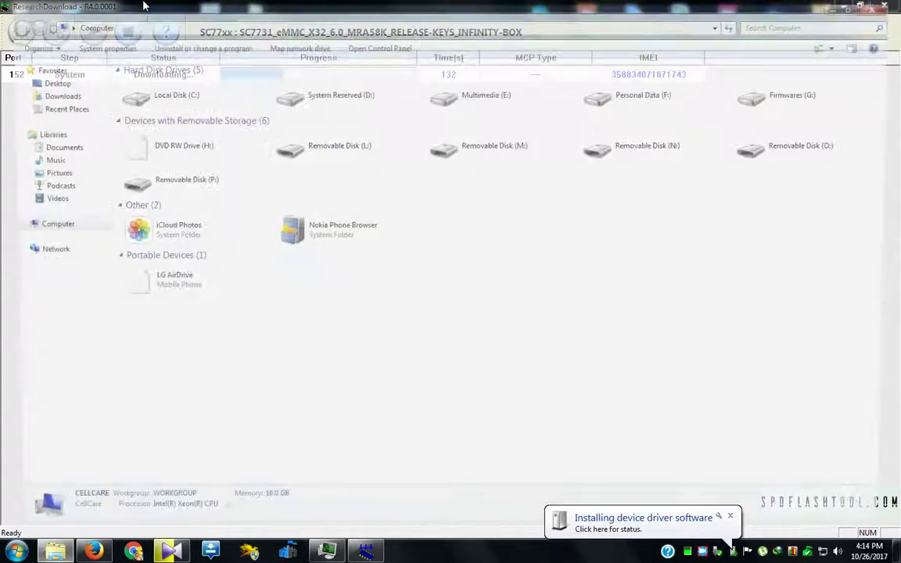
click(589, 520)
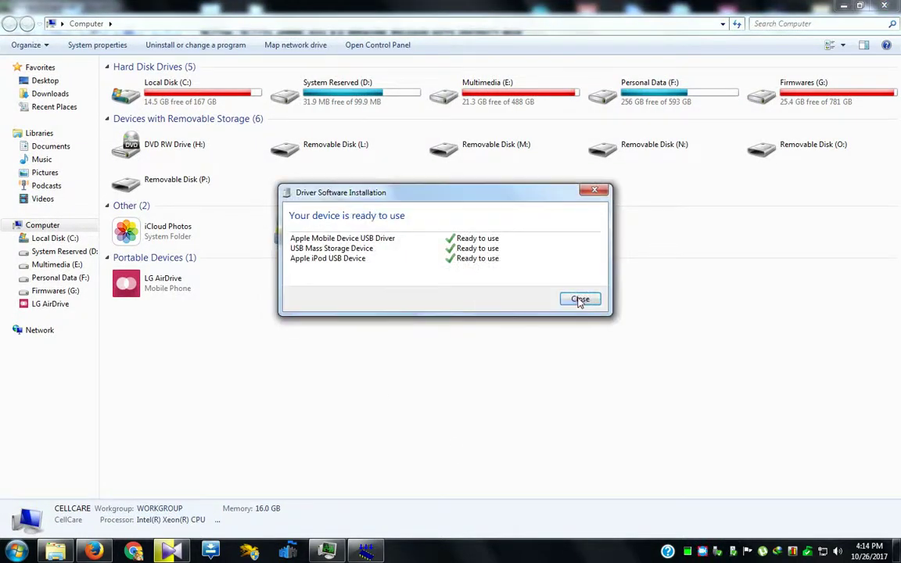
click(579, 301)
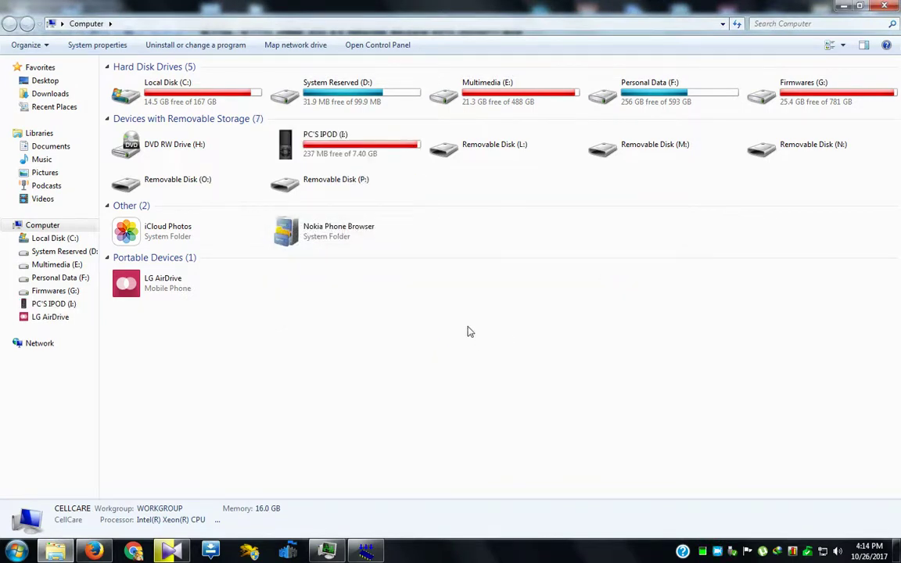
Inspect the contents of the PC'S IPOD (I:) drive and scan the whole drive with Microsoft Security Essentials
double_click(342, 146)
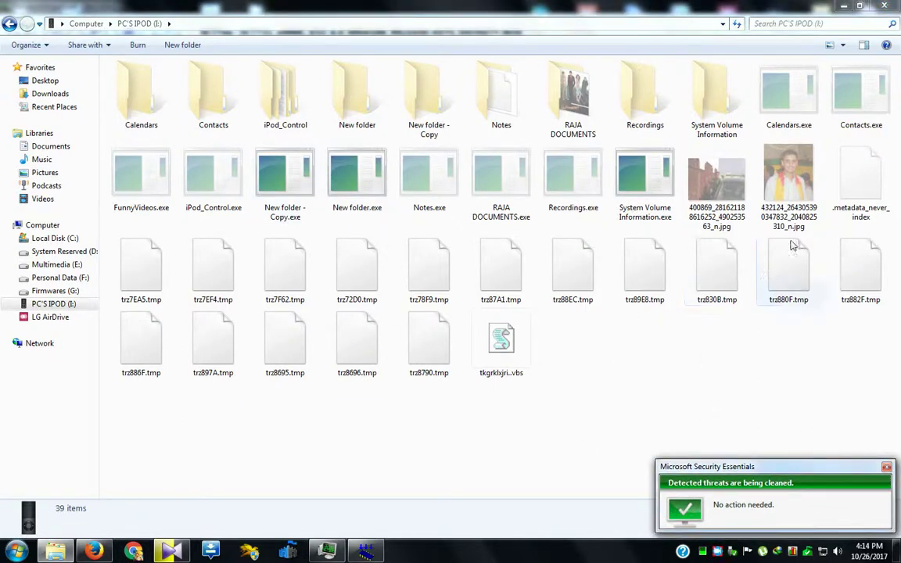
click(778, 109)
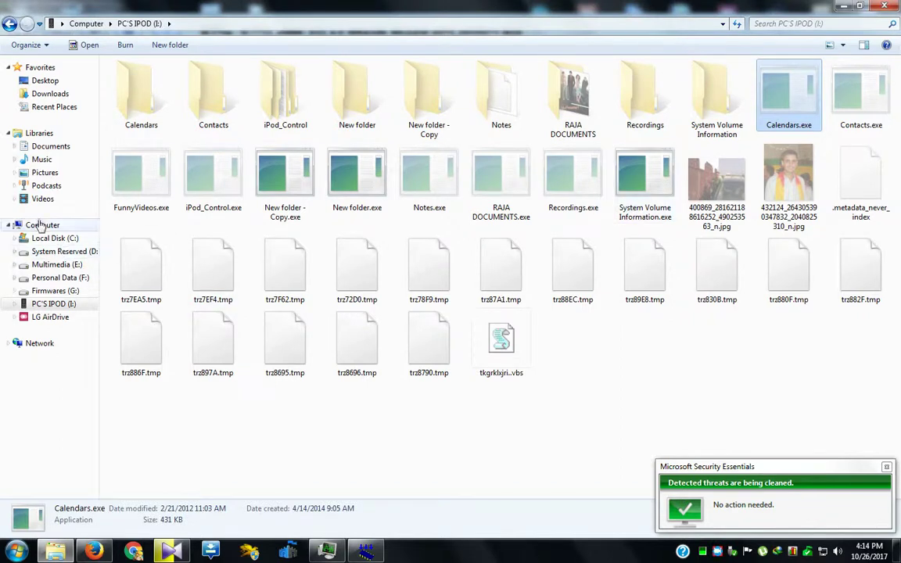
click(42, 225)
right_click(382, 138)
click(414, 205)
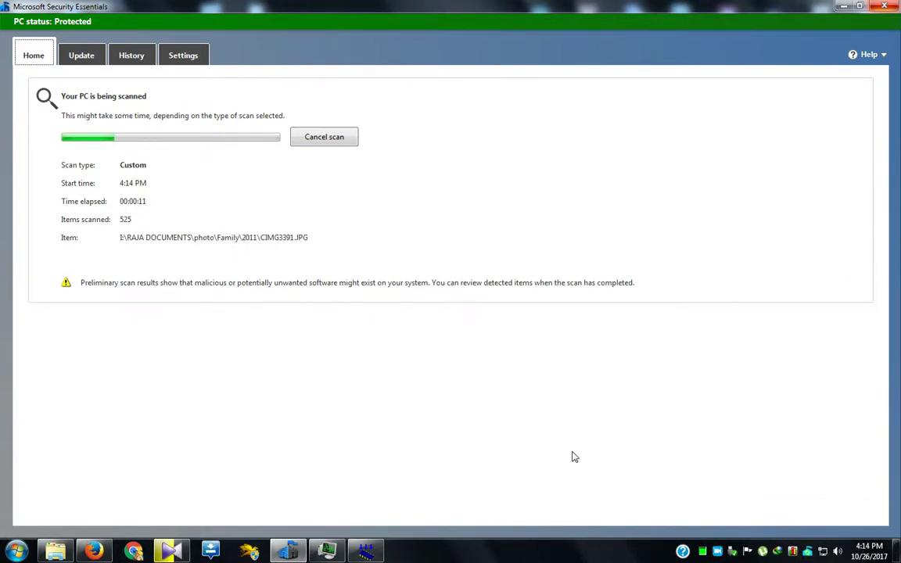
Minimize the virus scan and switch back to ResearchDownload to check the flashing progress
click(291, 554)
click(366, 551)
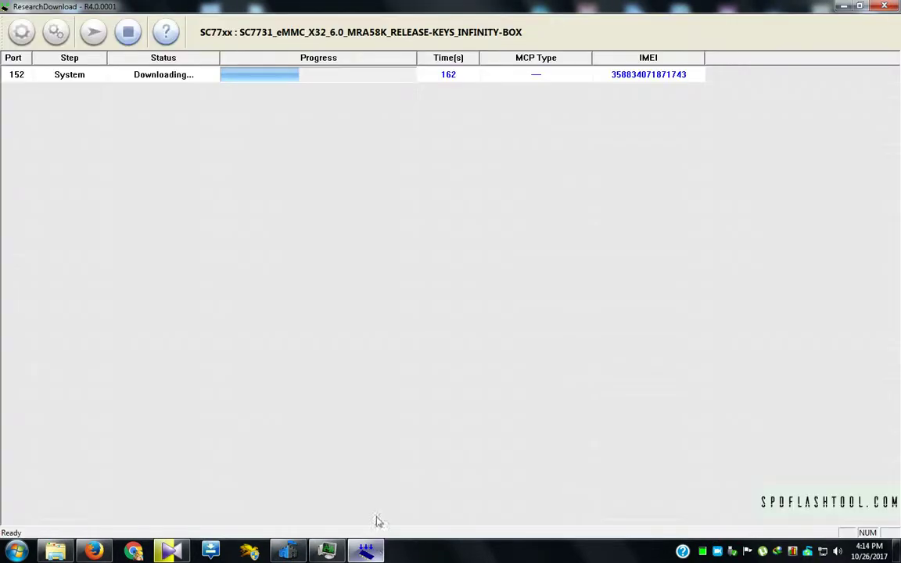